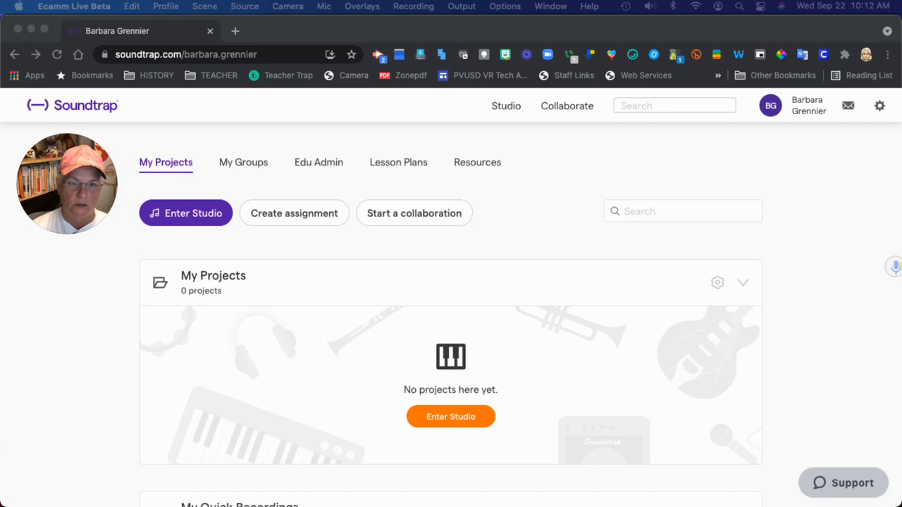
# Step: Enter the studio, create a new Music project, and try the Patterns Beatmaker
pyautogui.click(458, 421)
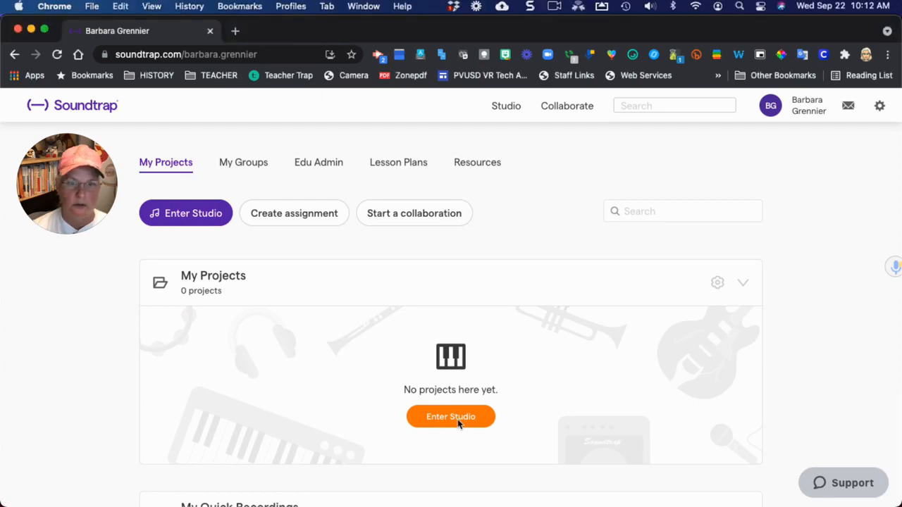
pyautogui.click(459, 422)
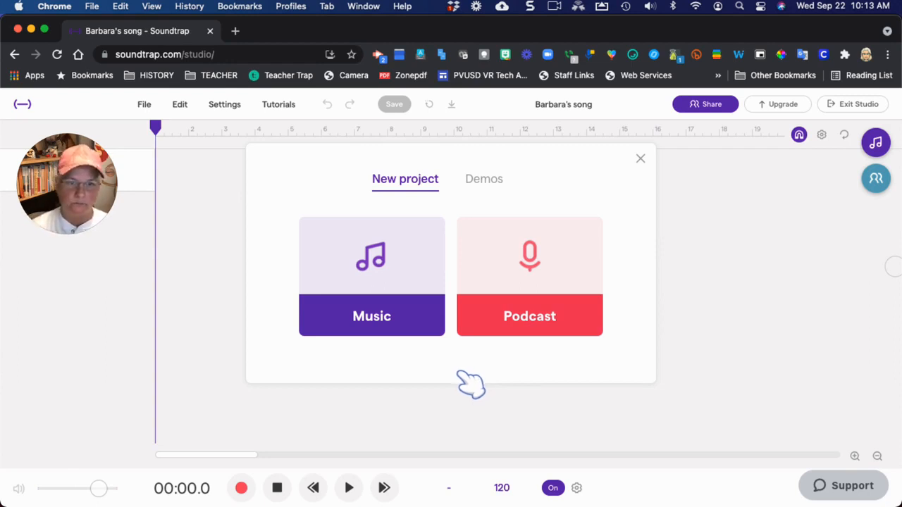
pyautogui.click(359, 326)
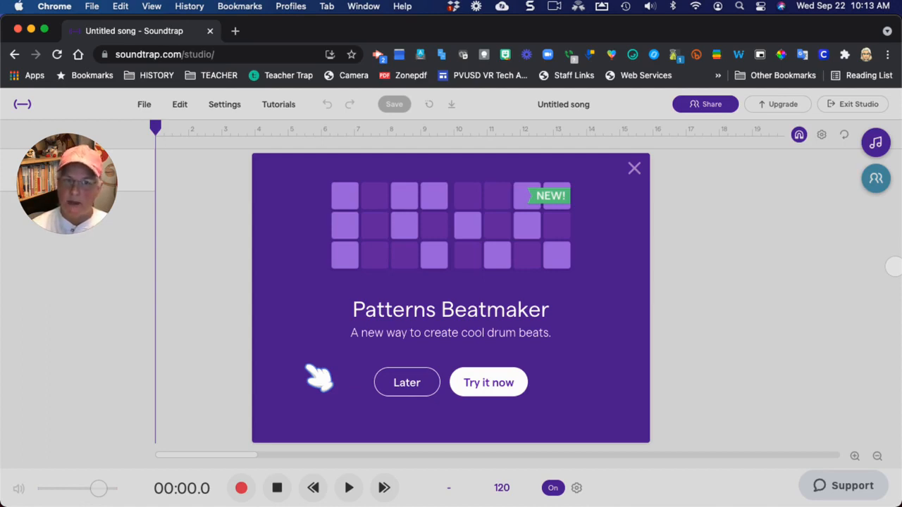
pyautogui.click(488, 384)
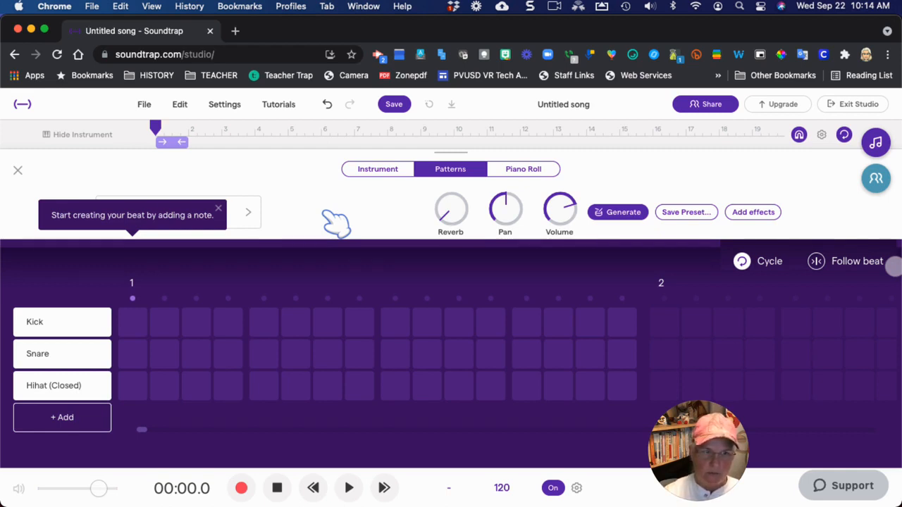
# Step: Place a Kick note on the first beat step of bar 1, and play and stop the pattern
pyautogui.click(135, 326)
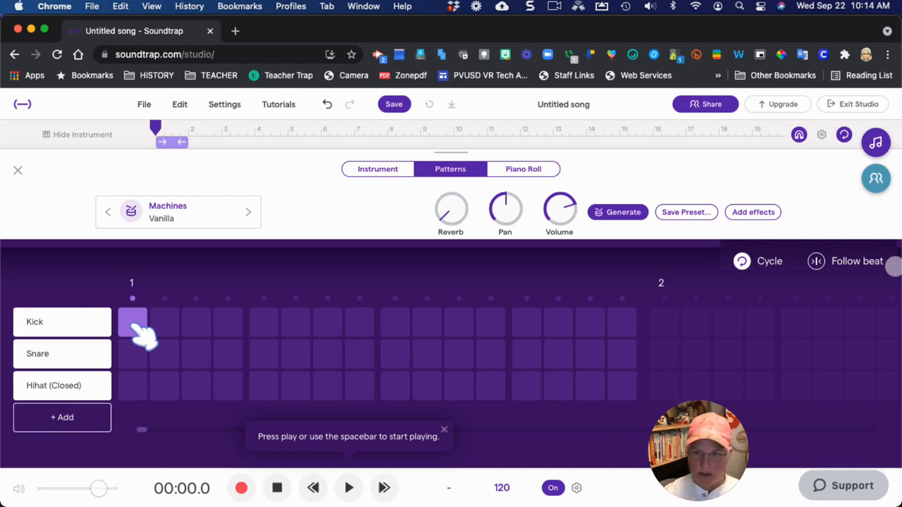
pyautogui.press('space')
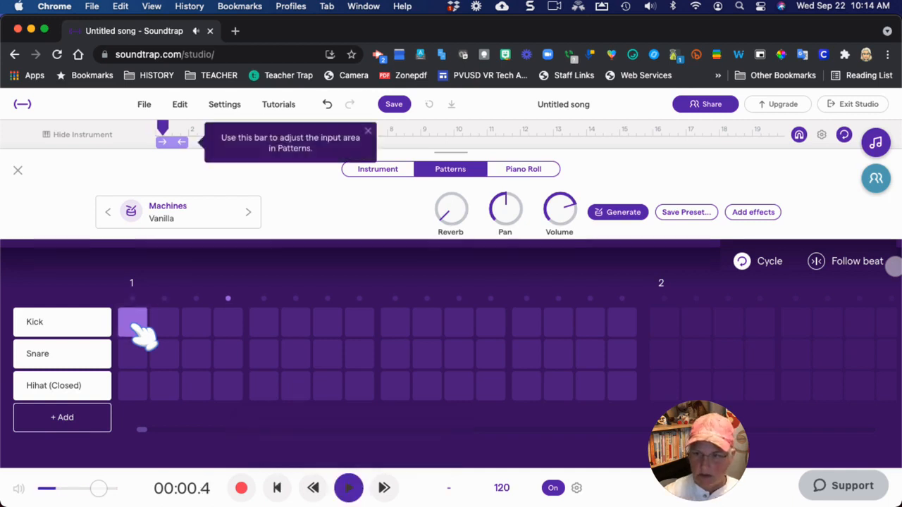
pyautogui.press('space')
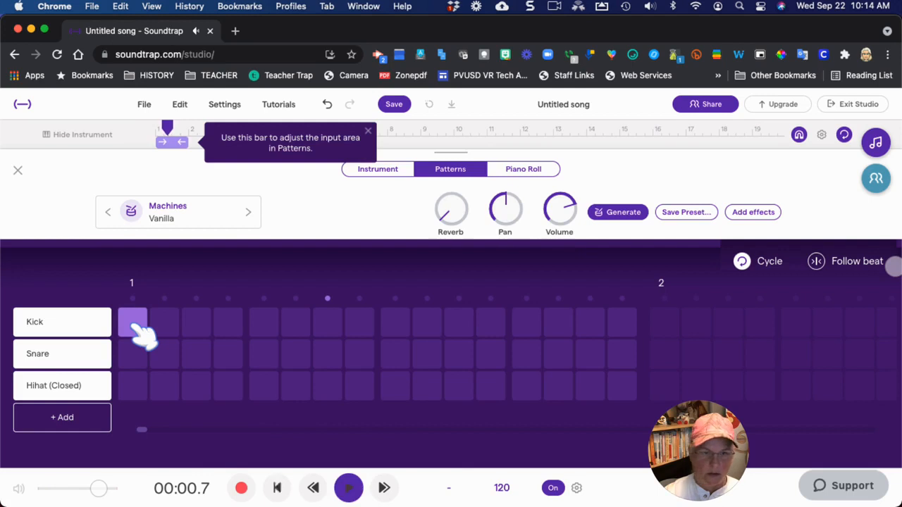
pyautogui.press('space')
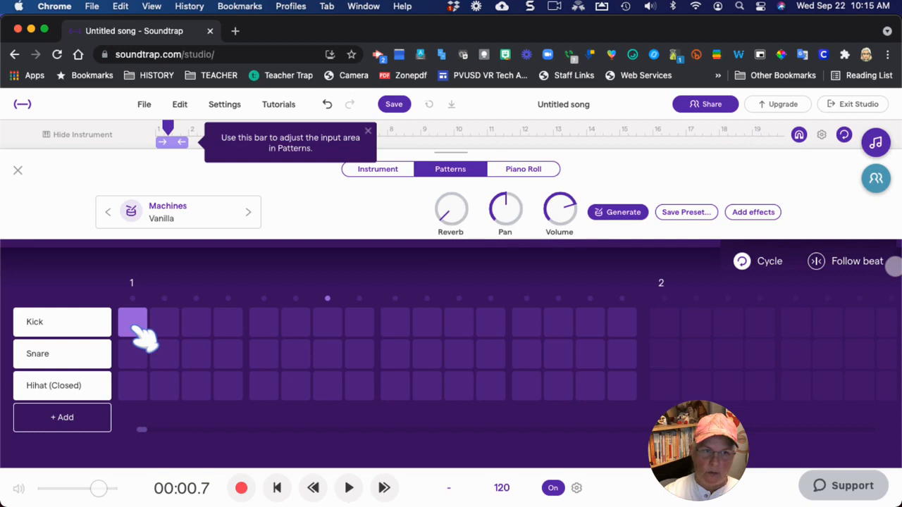
# Step: Add Kick notes on steps 2 to 4 of bar 1 and play the pattern
pyautogui.click(164, 322)
pyautogui.click(196, 322)
pyautogui.click(228, 322)
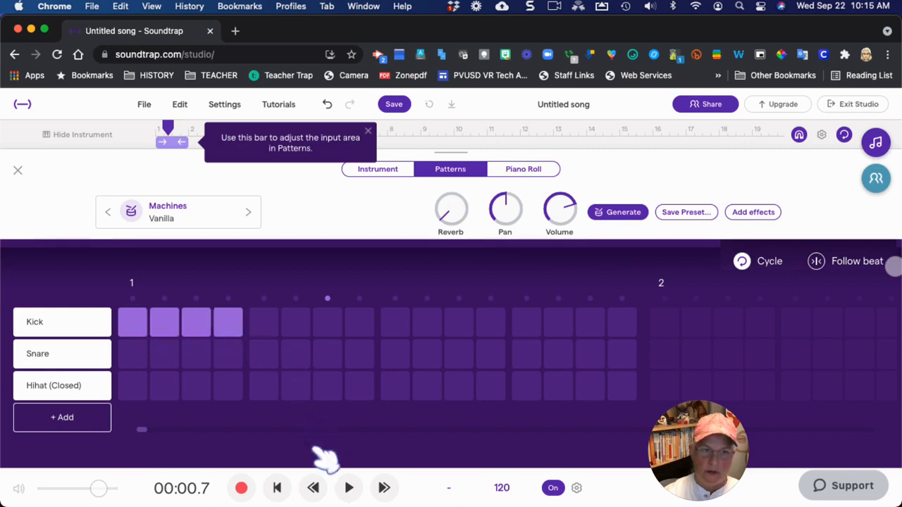
pyautogui.press('space')
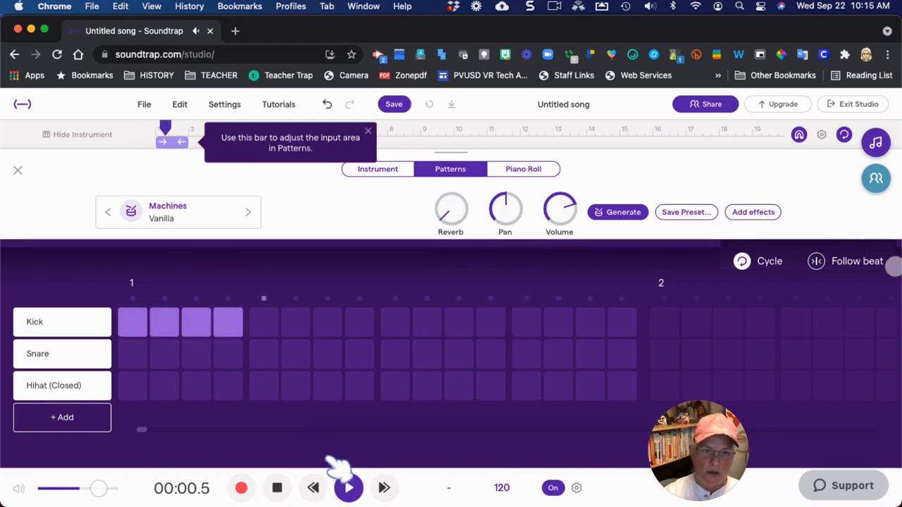
# Step: Add Kick notes on steps 9 to 12 of bar 1 while the pattern loops
pyautogui.click(396, 322)
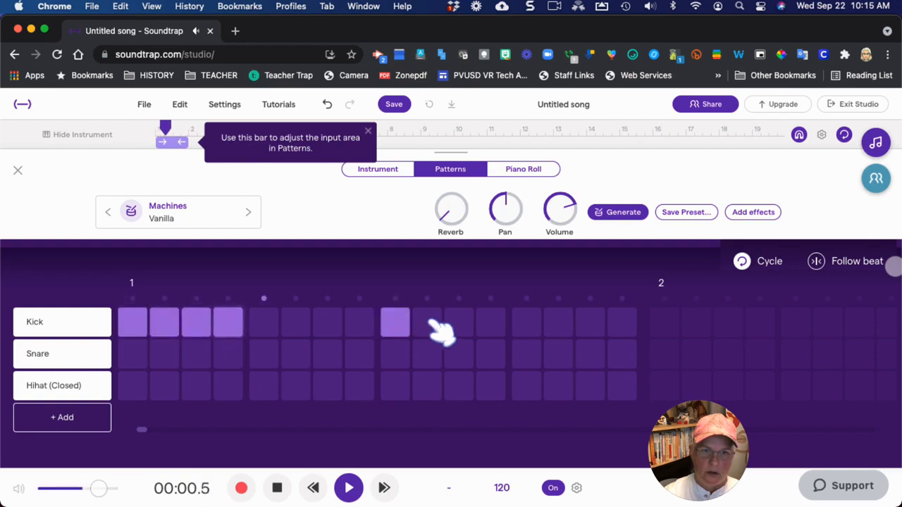
pyautogui.click(427, 323)
pyautogui.click(458, 324)
pyautogui.click(492, 324)
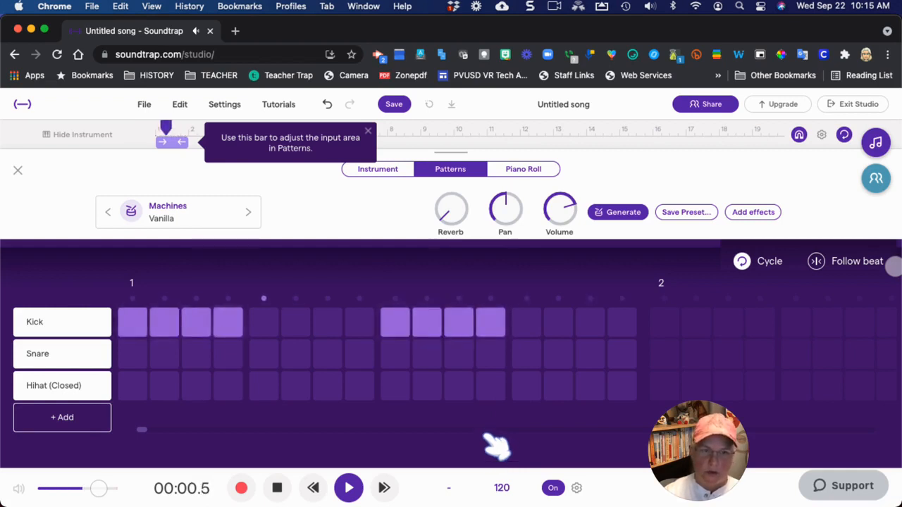
# Step: Try extra Kick notes on steps 8 and 16 of bar 1, and remove both again
pyautogui.click(358, 325)
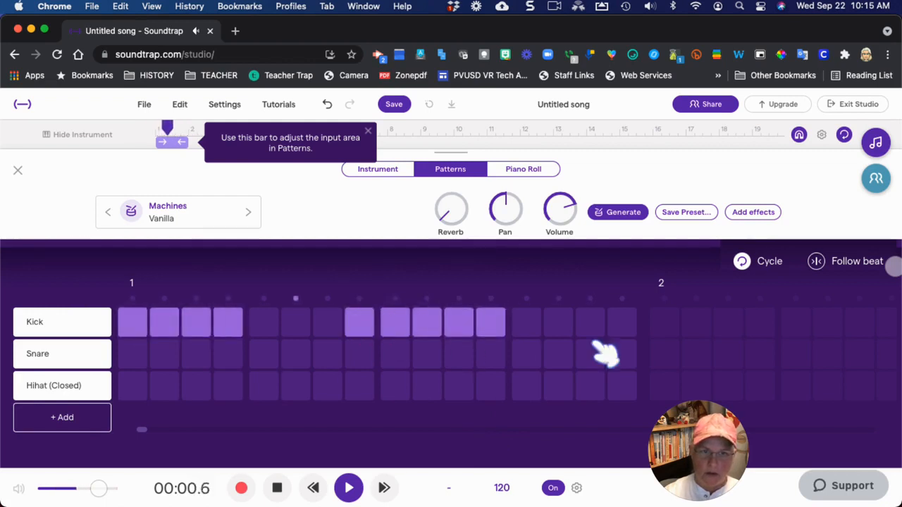
pyautogui.click(633, 328)
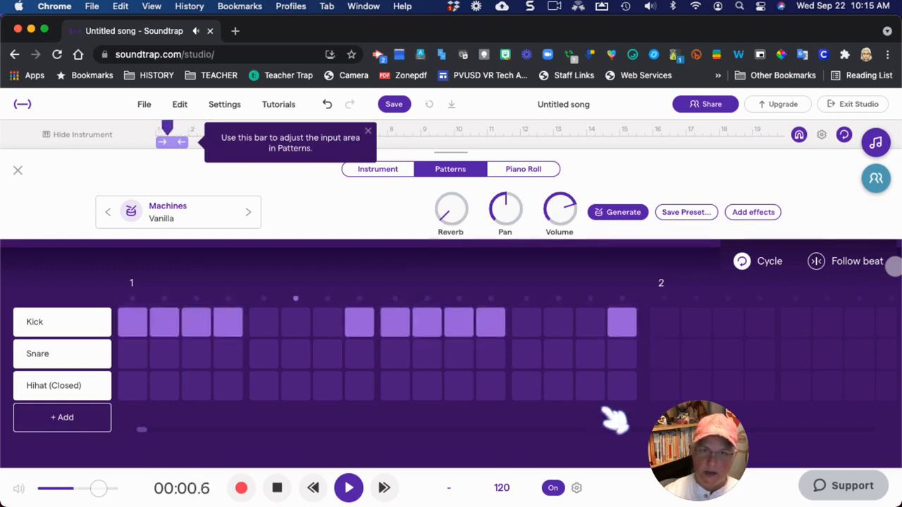
pyautogui.click(623, 333)
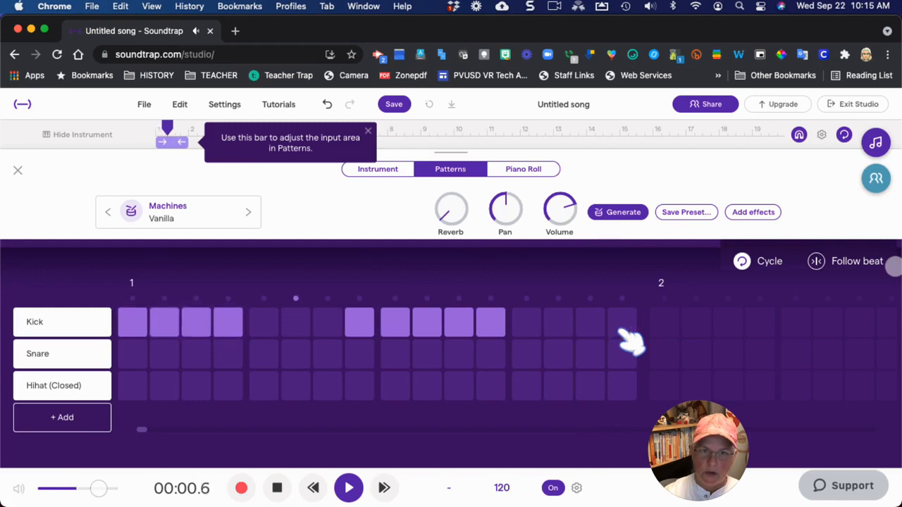
pyautogui.click(360, 324)
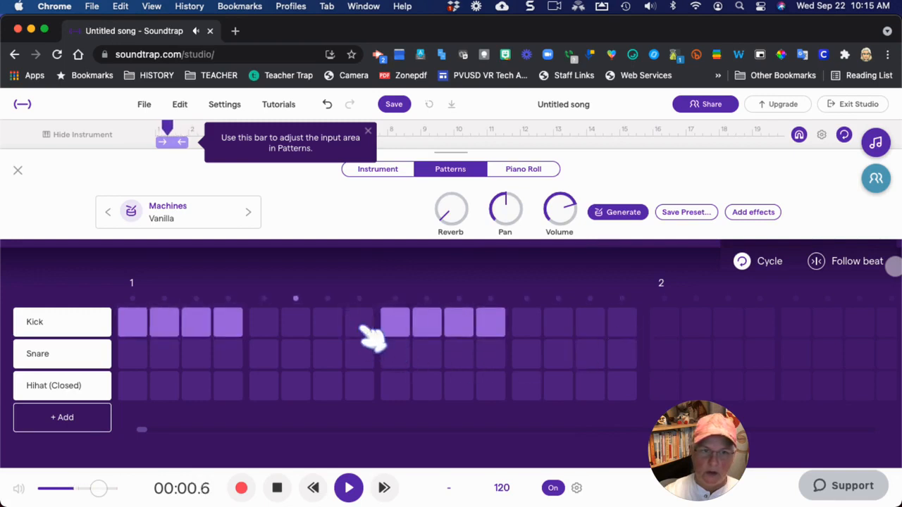
# Step: Remove the Kick notes on steps 2 and 4 of bar 1, listen to the loop, and stop playback
pyautogui.click(164, 326)
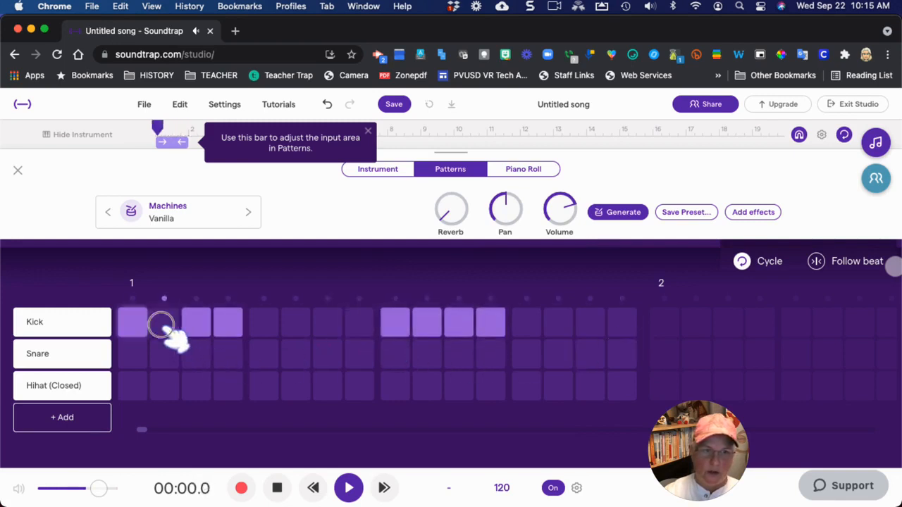
pyautogui.click(228, 327)
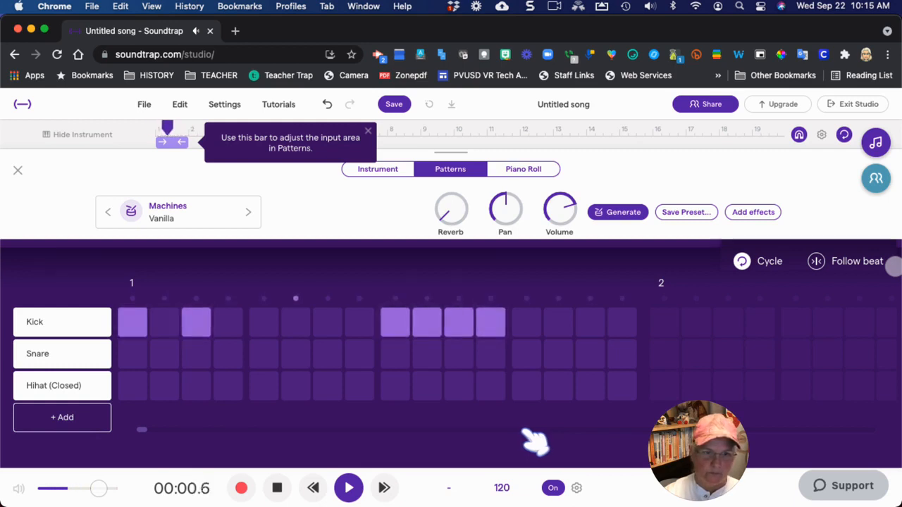
pyautogui.click(277, 488)
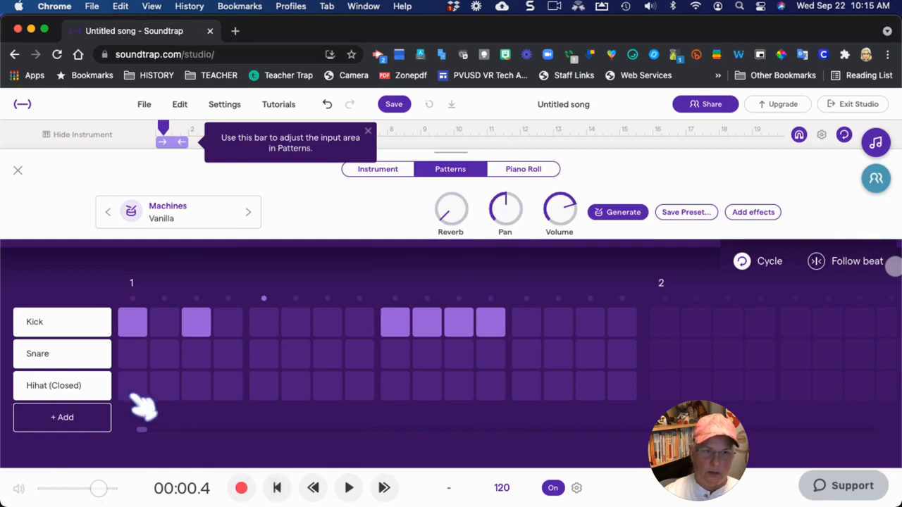
# Step: Clear all remaining Kick notes from bar 1, on steps 12, 11, 10, 9, 3 and 1
pyautogui.click(490, 328)
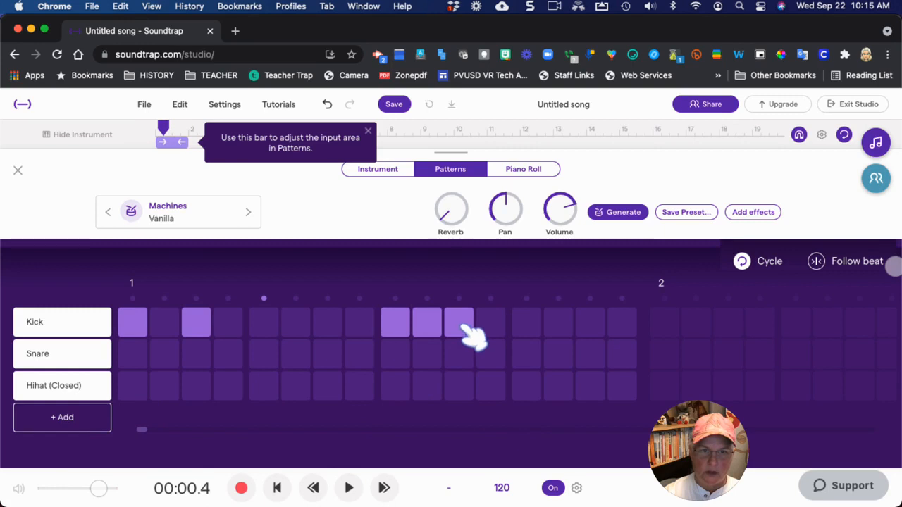
pyautogui.click(459, 328)
pyautogui.click(428, 326)
pyautogui.click(397, 327)
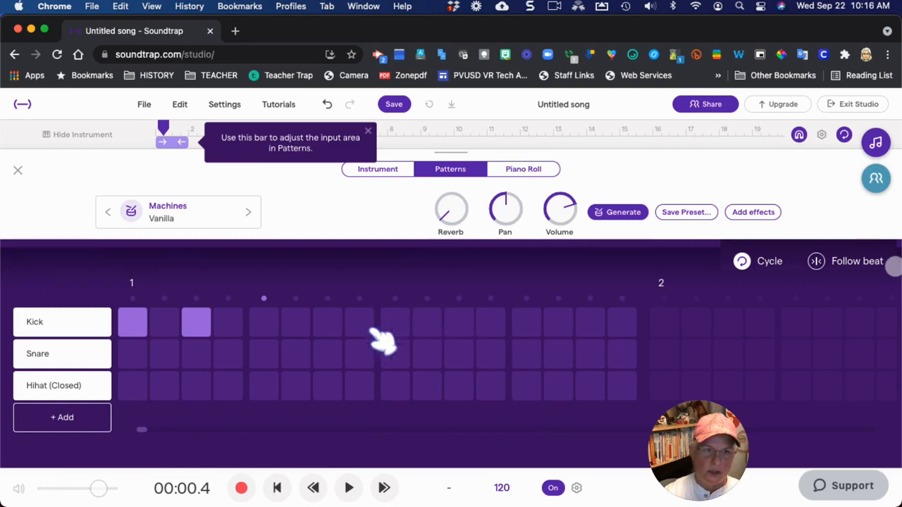
pyautogui.click(200, 324)
pyautogui.click(135, 327)
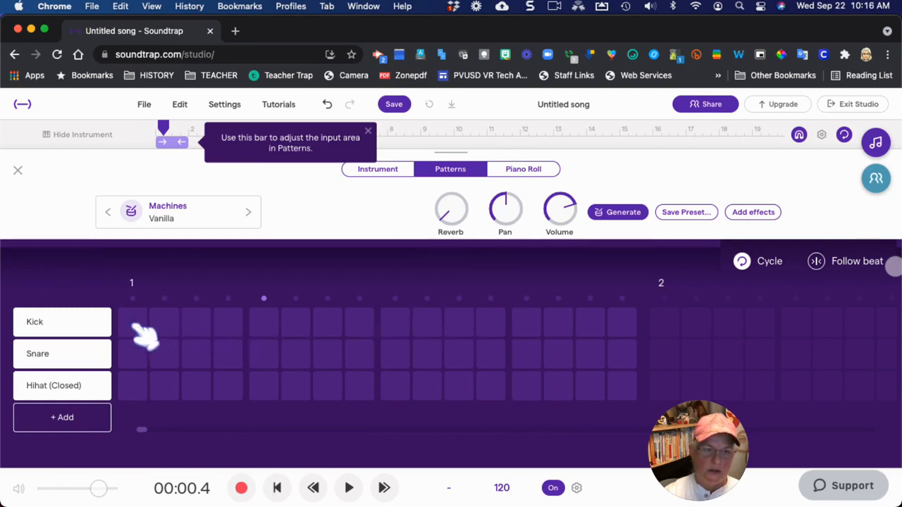
# Step: Place Snare notes on steps 1 to 4 of bar 1, and play and stop the pattern
pyautogui.click(134, 356)
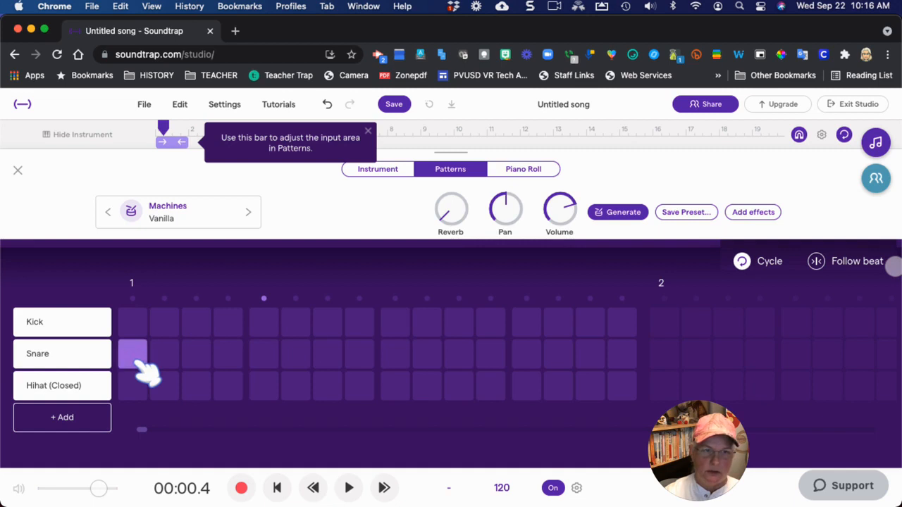
pyautogui.click(163, 359)
pyautogui.click(193, 361)
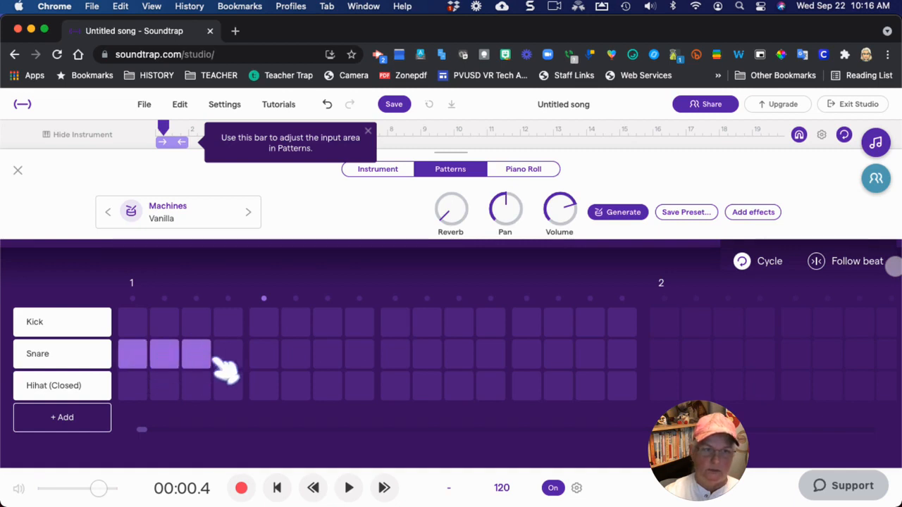
pyautogui.click(231, 359)
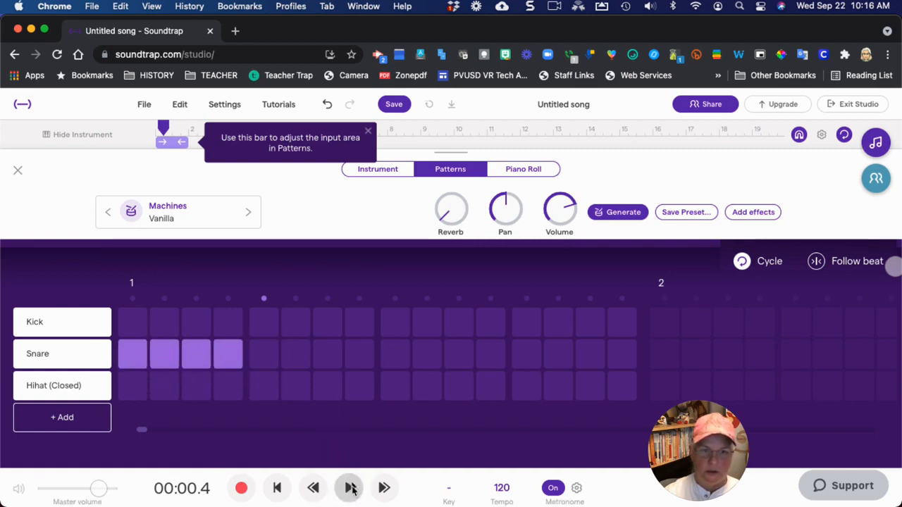
pyautogui.click(350, 489)
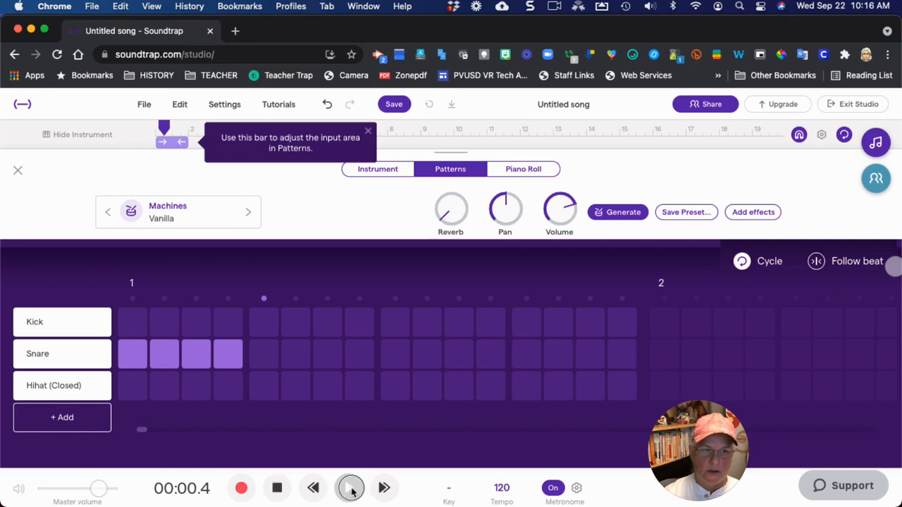
pyautogui.click(279, 492)
# Step: Clear the four Snare notes from bar 1
pyautogui.click(139, 361)
pyautogui.click(161, 358)
pyautogui.click(194, 356)
pyautogui.click(227, 358)
# Step: Place Hihat (Closed) notes on steps 1 to 4 of bar 1, and play and stop the pattern
pyautogui.click(135, 387)
pyautogui.click(165, 387)
pyautogui.click(197, 385)
pyautogui.click(227, 386)
pyautogui.click(351, 491)
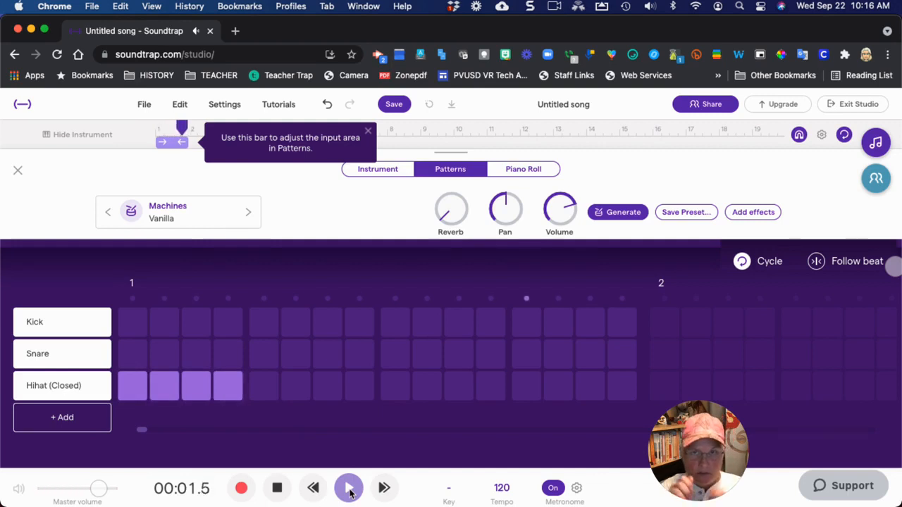
pyautogui.click(277, 488)
# Step: Clear the four Hihat (Closed) notes from bar 1
pyautogui.click(132, 387)
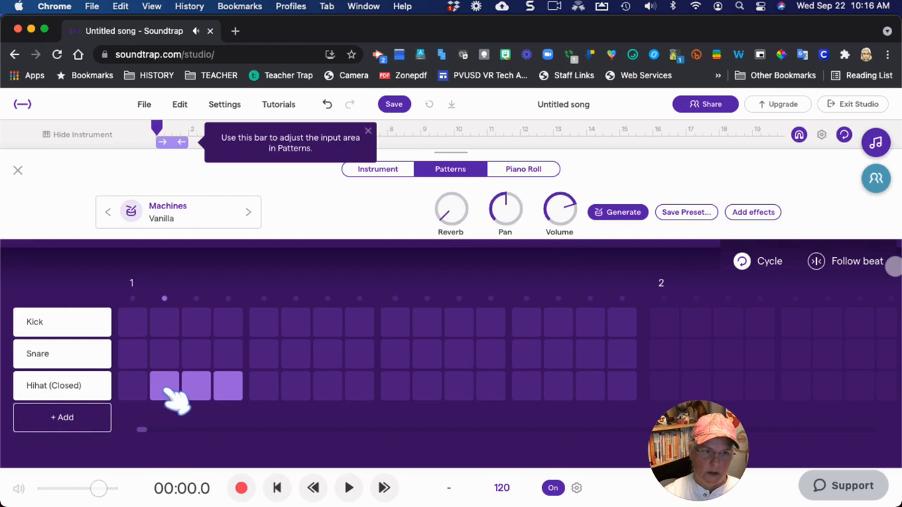
pyautogui.click(168, 388)
pyautogui.click(192, 389)
pyautogui.click(229, 387)
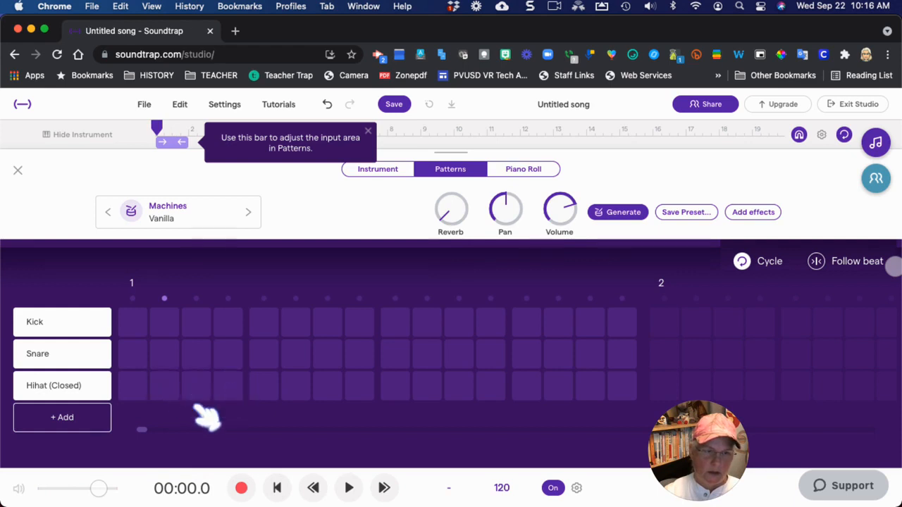
# Step: Add a fourth drum row to the pattern and set its sound to Low Tom
pyautogui.click(88, 421)
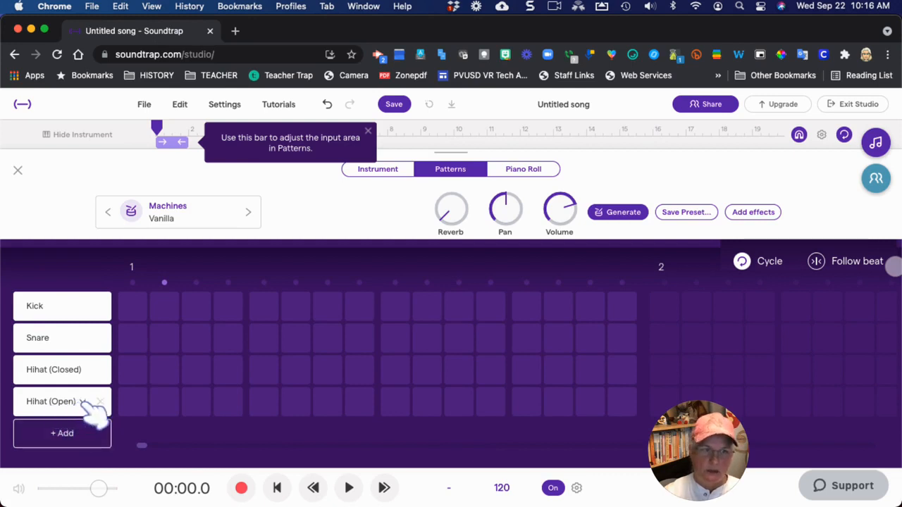
pyautogui.click(80, 401)
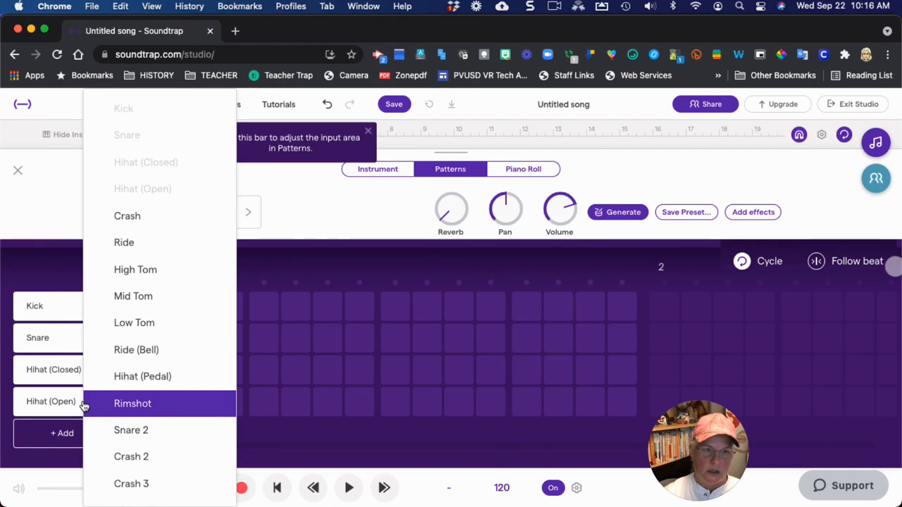
pyautogui.click(156, 331)
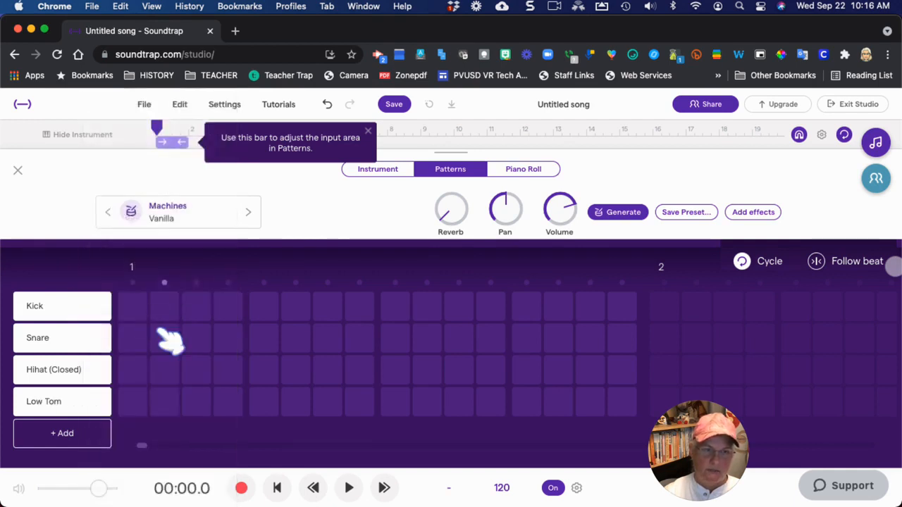
# Step: Place Low Tom notes on steps 1 to 4 of bar 1 and play the pattern
pyautogui.click(134, 402)
pyautogui.click(165, 401)
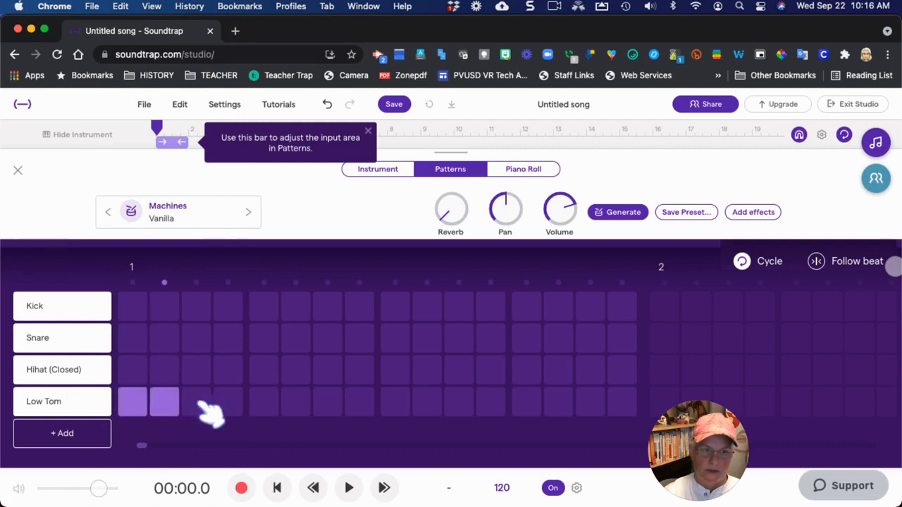
pyautogui.click(196, 401)
pyautogui.click(227, 401)
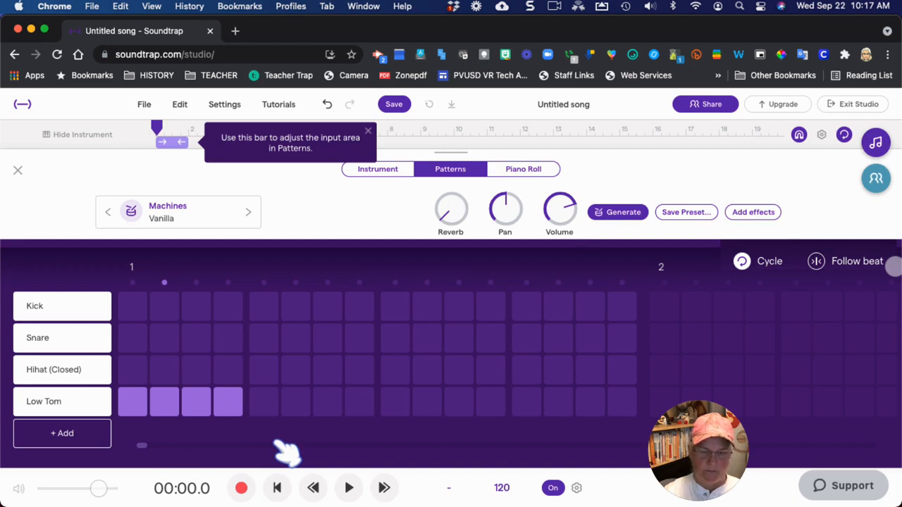
pyautogui.press('space')
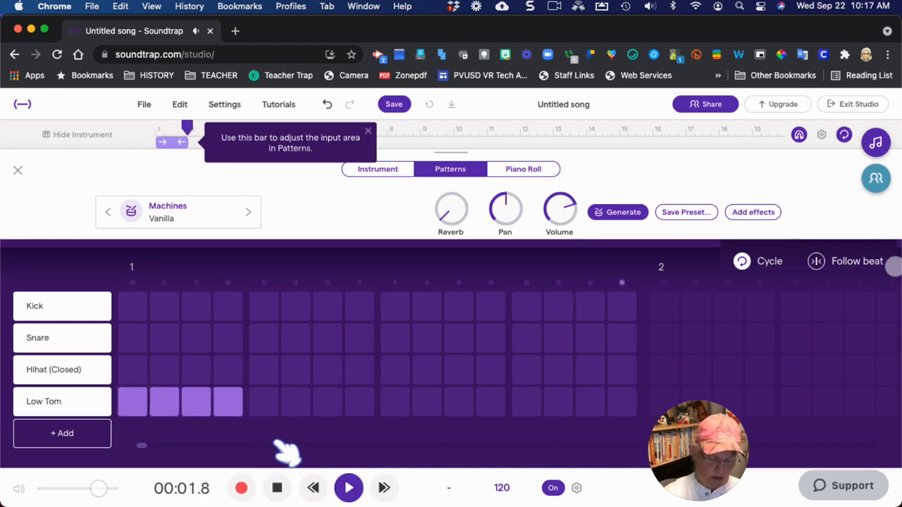
# Step: Place Low Tom notes on steps 9 to 12 of bar 1
pyautogui.click(404, 410)
pyautogui.click(434, 409)
pyautogui.click(464, 409)
pyautogui.click(492, 409)
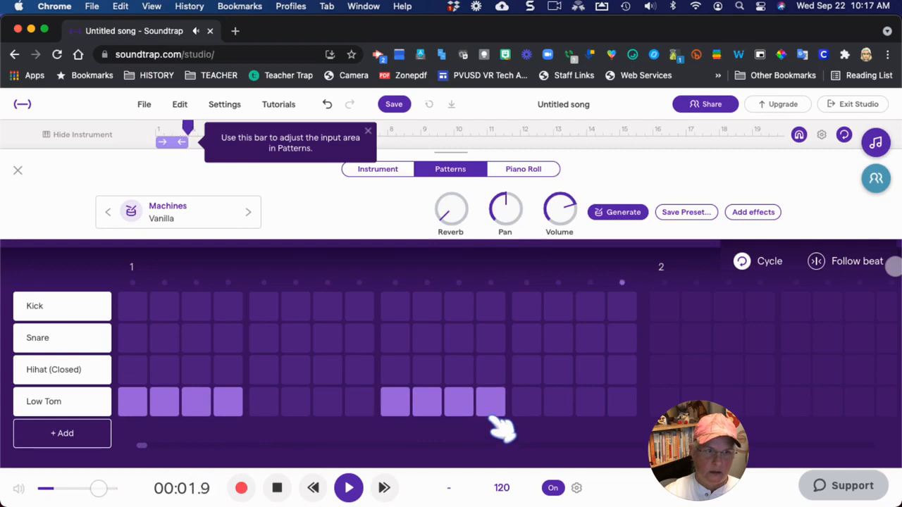
# Step: Place Kick notes on steps 5, 7, 10, 13 and 15 of bar 1
pyautogui.click(264, 306)
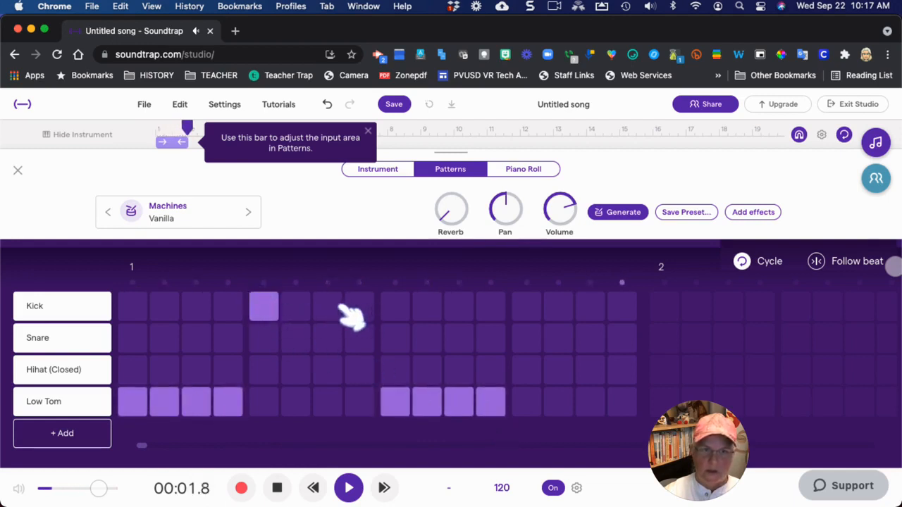
pyautogui.click(328, 306)
pyautogui.click(427, 306)
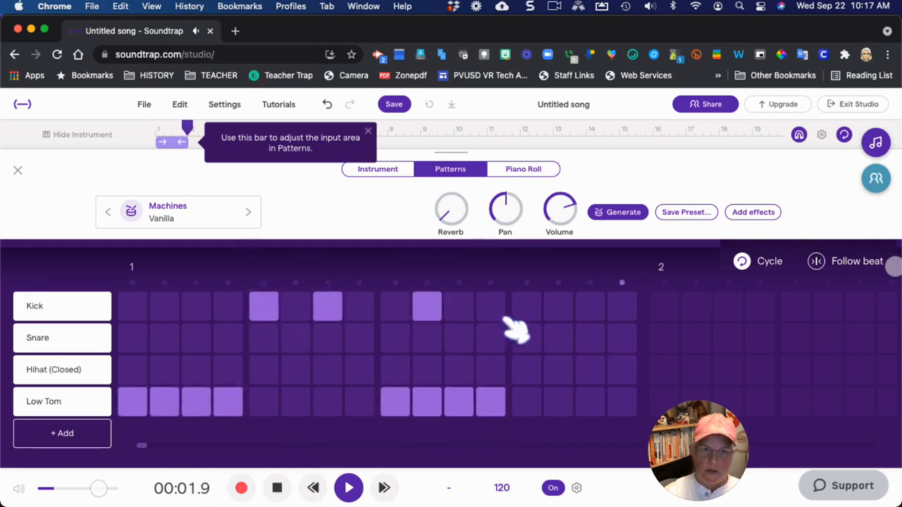
pyautogui.click(558, 309)
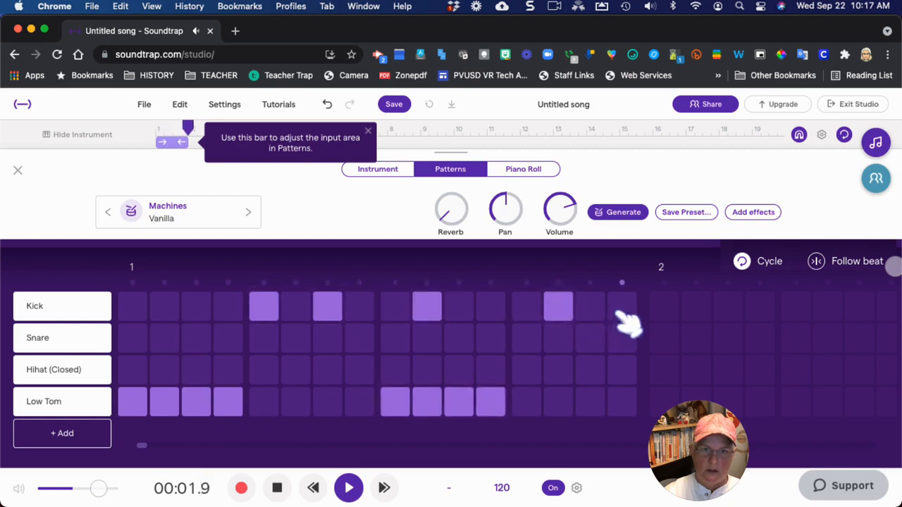
pyautogui.click(534, 310)
pyautogui.click(560, 311)
pyautogui.click(589, 308)
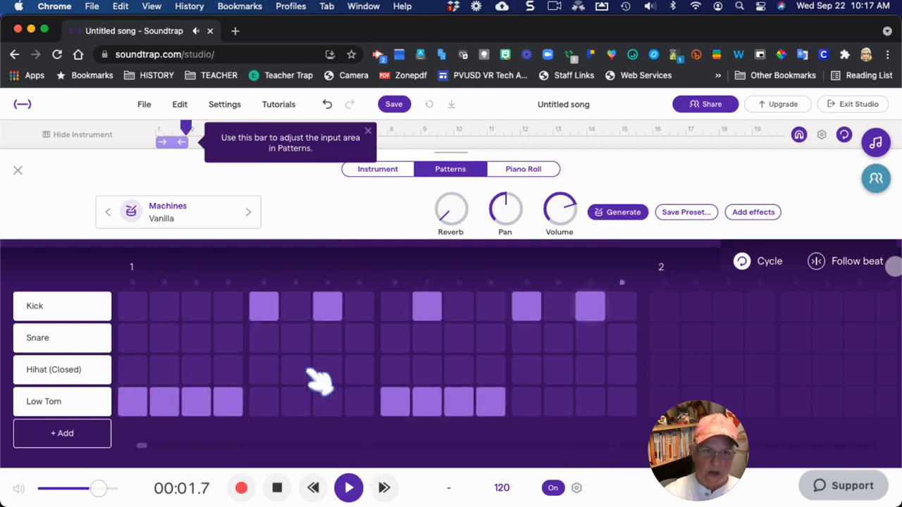
# Step: Add Snare notes on steps 6 and 7 and Hihat (Closed) notes on steps 1, 5, 9 and 13 of bar 1
pyautogui.click(296, 338)
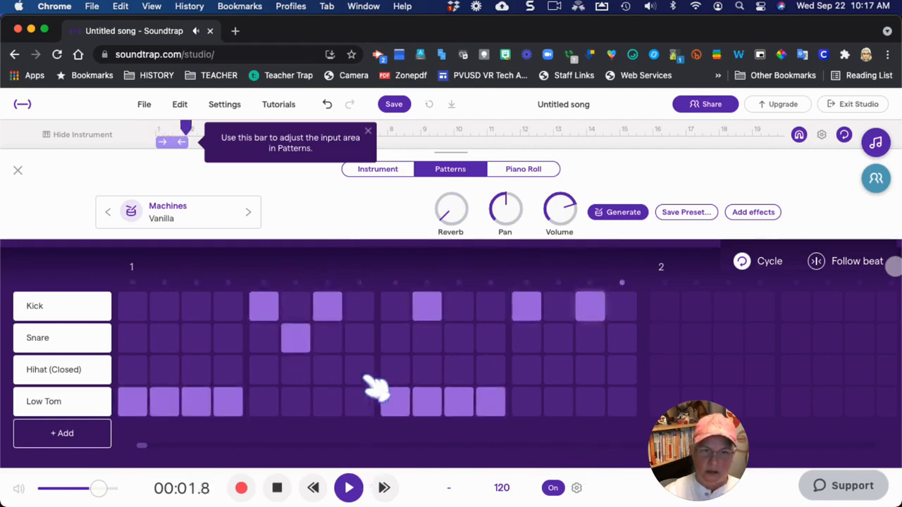
pyautogui.click(325, 343)
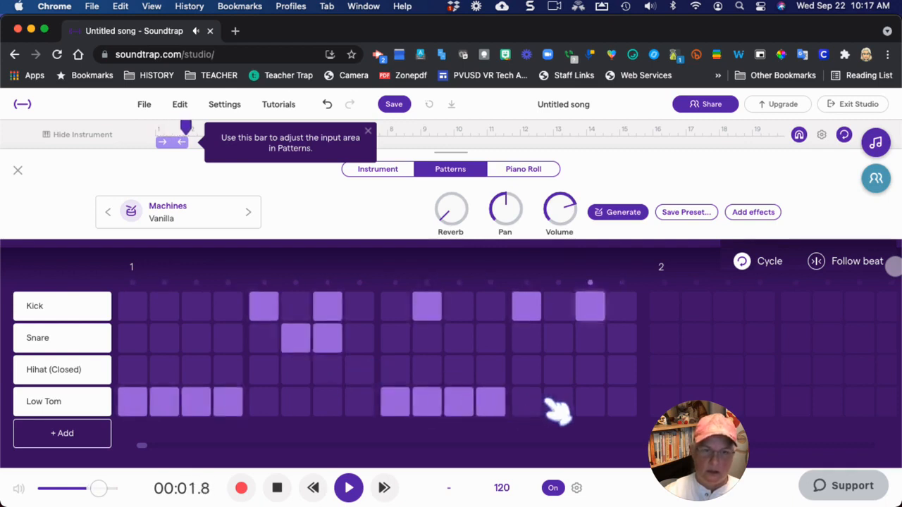
pyautogui.click(530, 370)
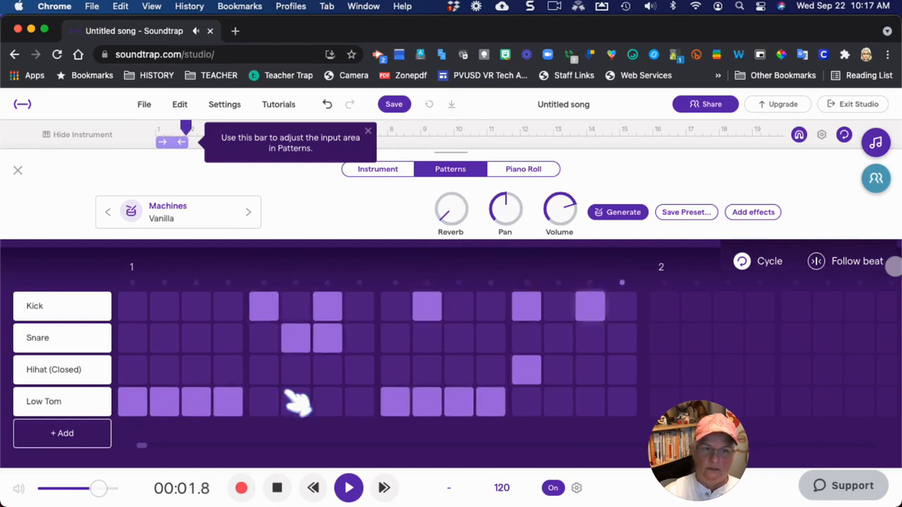
pyautogui.click(399, 372)
pyautogui.click(266, 372)
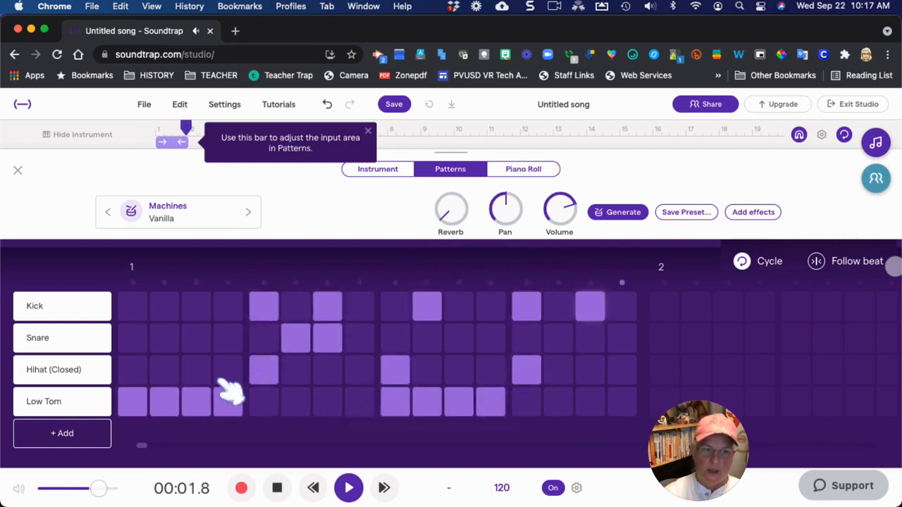
pyautogui.click(134, 372)
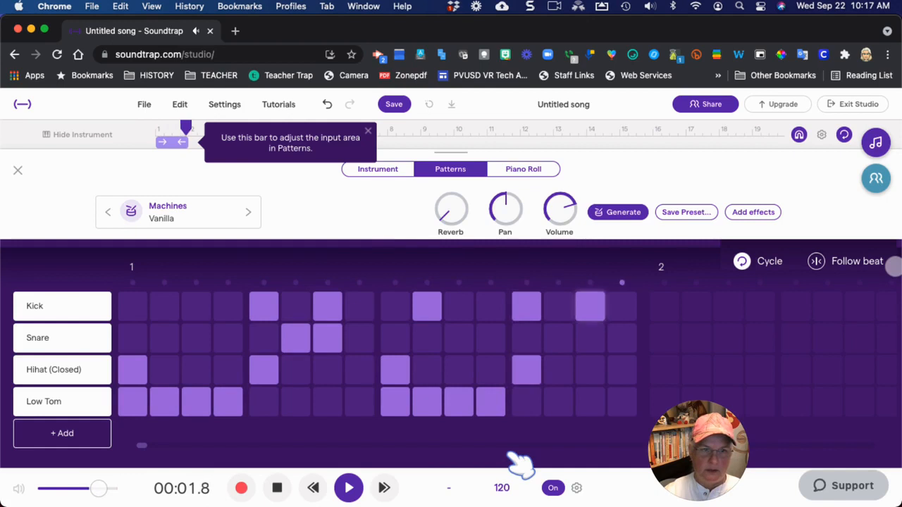
# Step: Stop the looping playback and make a short recording of the drum pattern
pyautogui.click(277, 493)
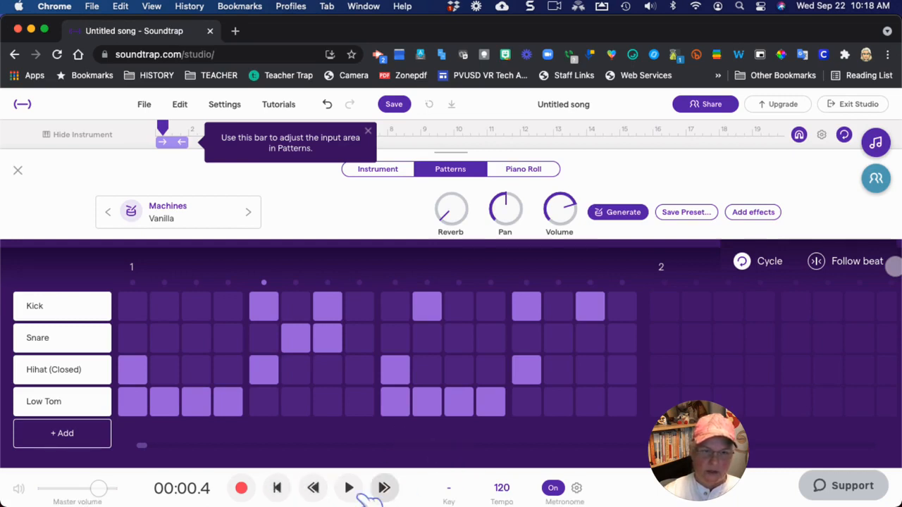
pyautogui.click(241, 489)
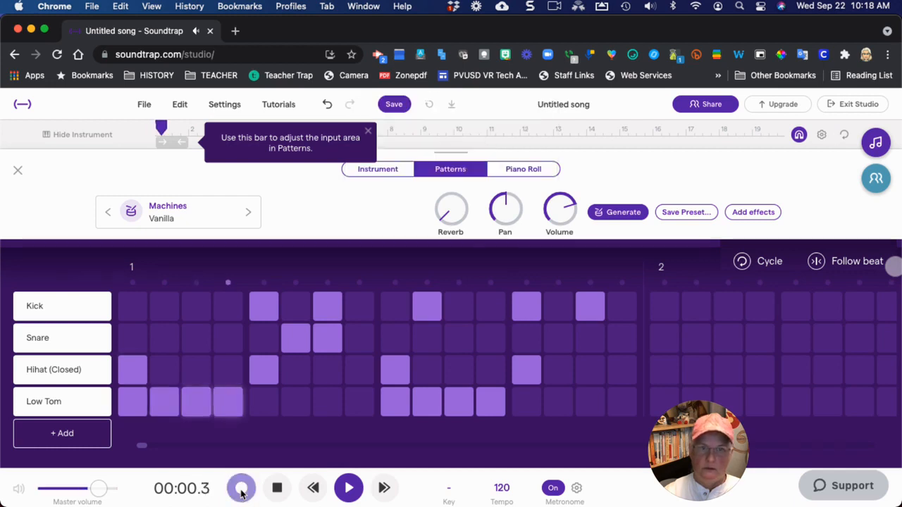
pyautogui.click(241, 491)
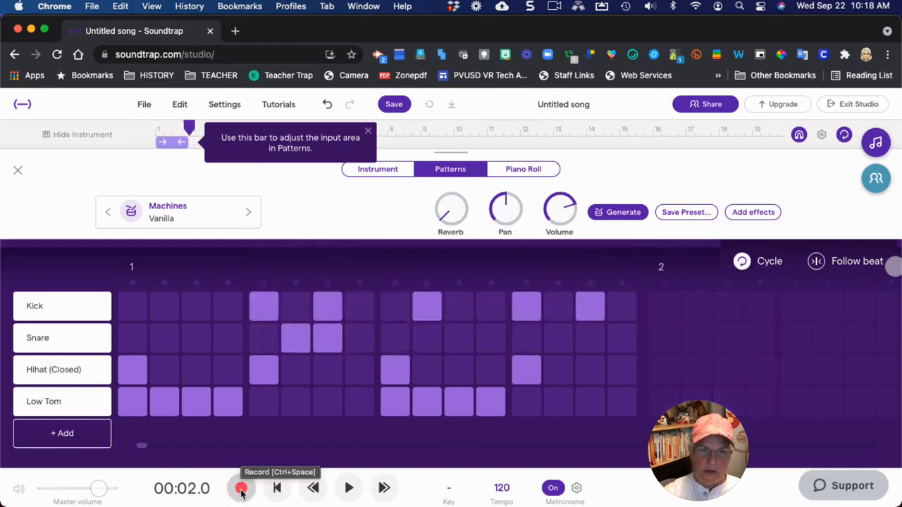
# Step: Save the project and download its mix to the Desktop as beat1.wav
pyautogui.click(368, 130)
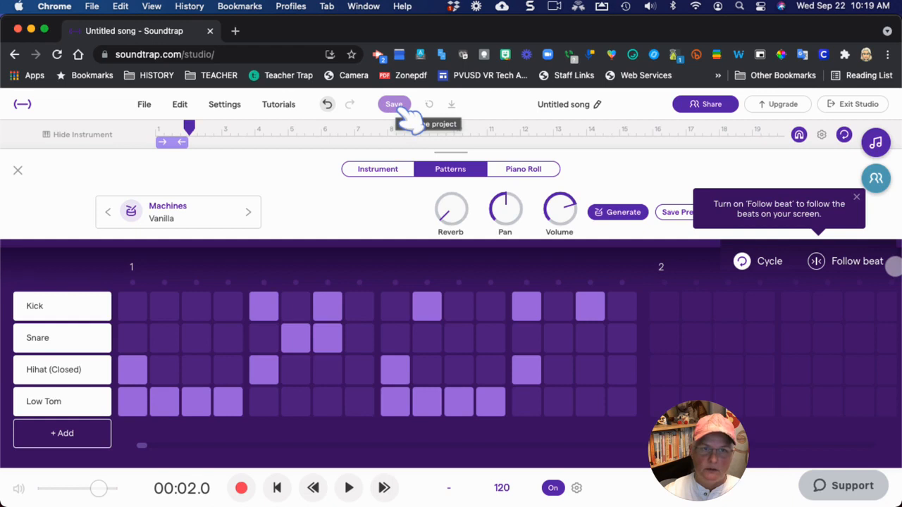
pyautogui.click(404, 111)
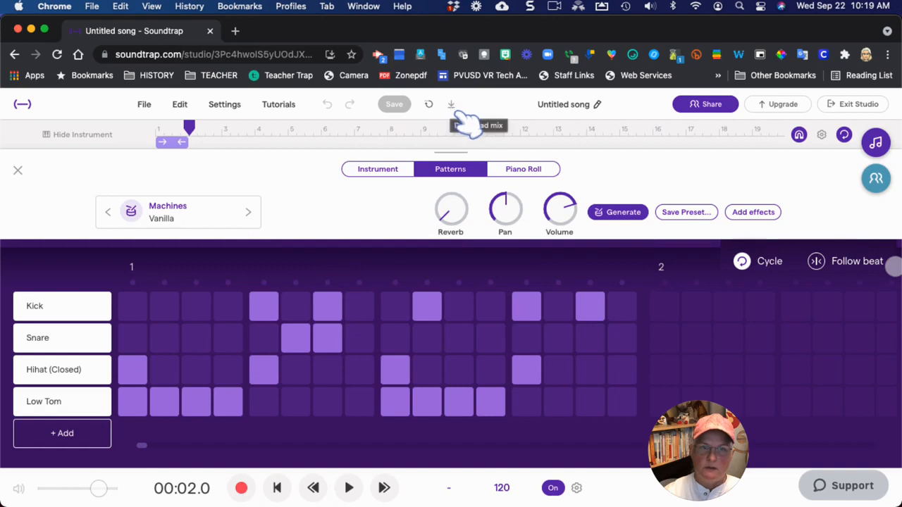
pyautogui.click(453, 107)
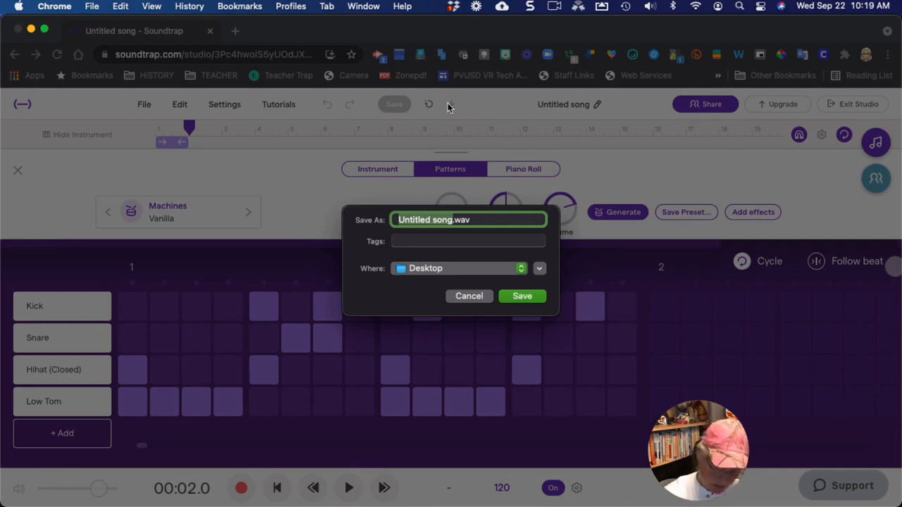
pyautogui.write('beat1')
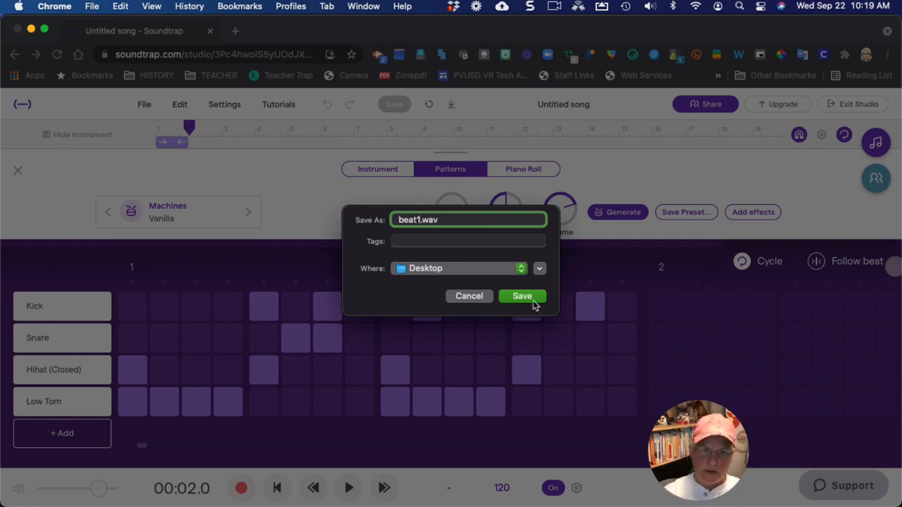
pyautogui.click(532, 298)
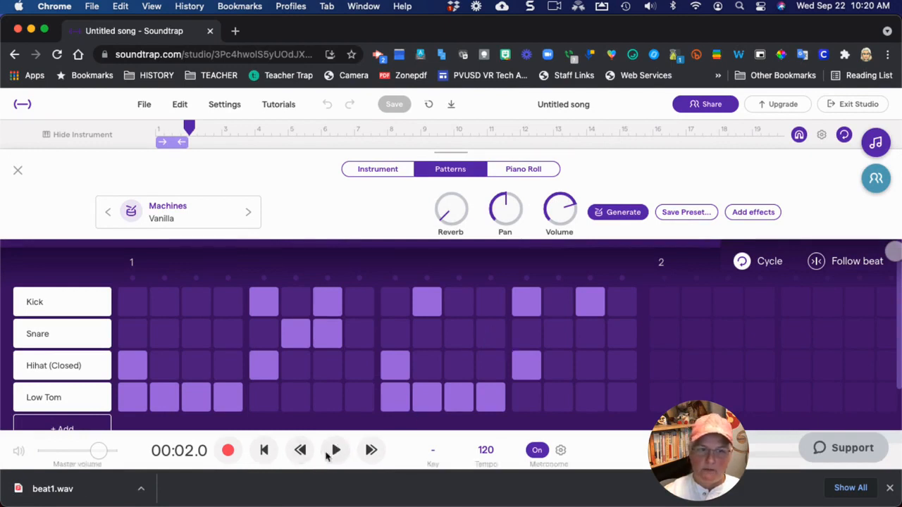
# Step: Play the finished drum pattern and stop it
pyautogui.click(336, 451)
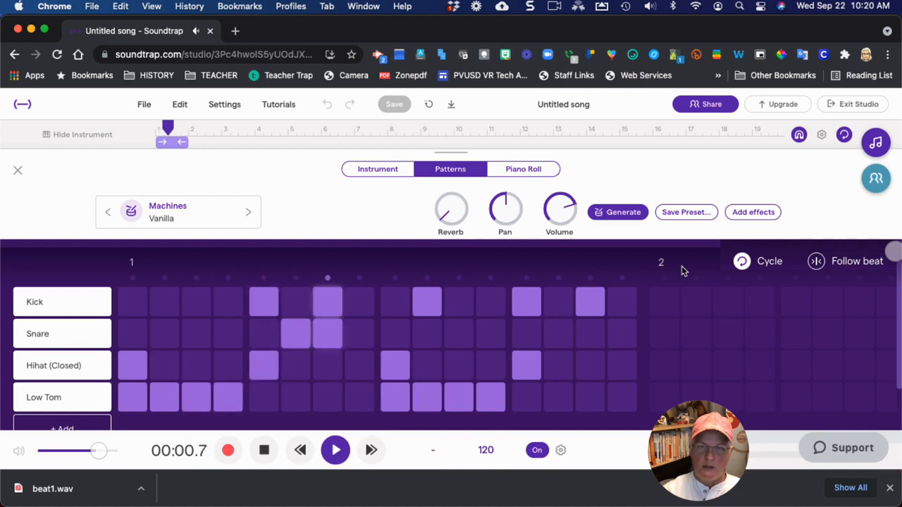
pyautogui.click(265, 455)
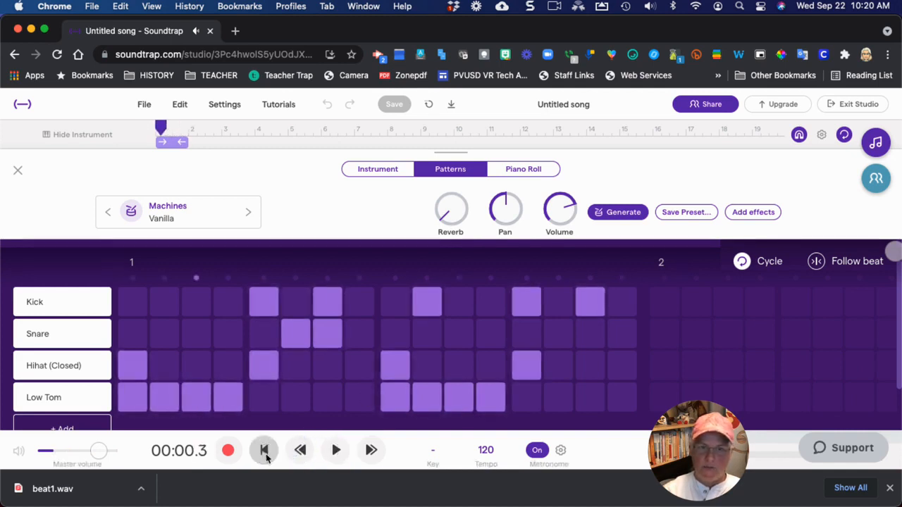